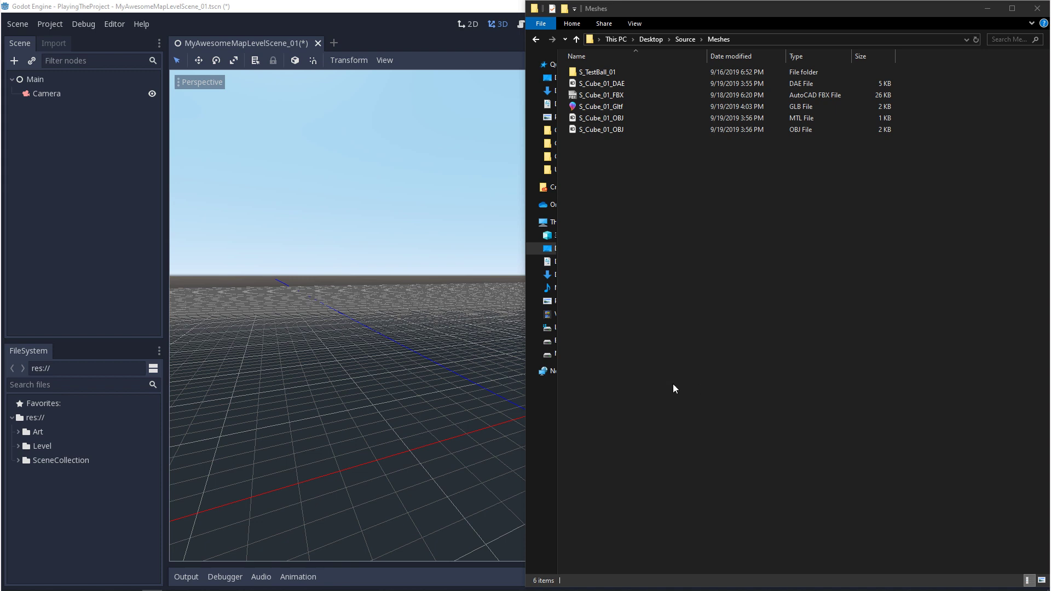
- Import the five S_Cube_01 files from the Meshes folder into the project's FileSystem
drag(617, 165, 627, 87)
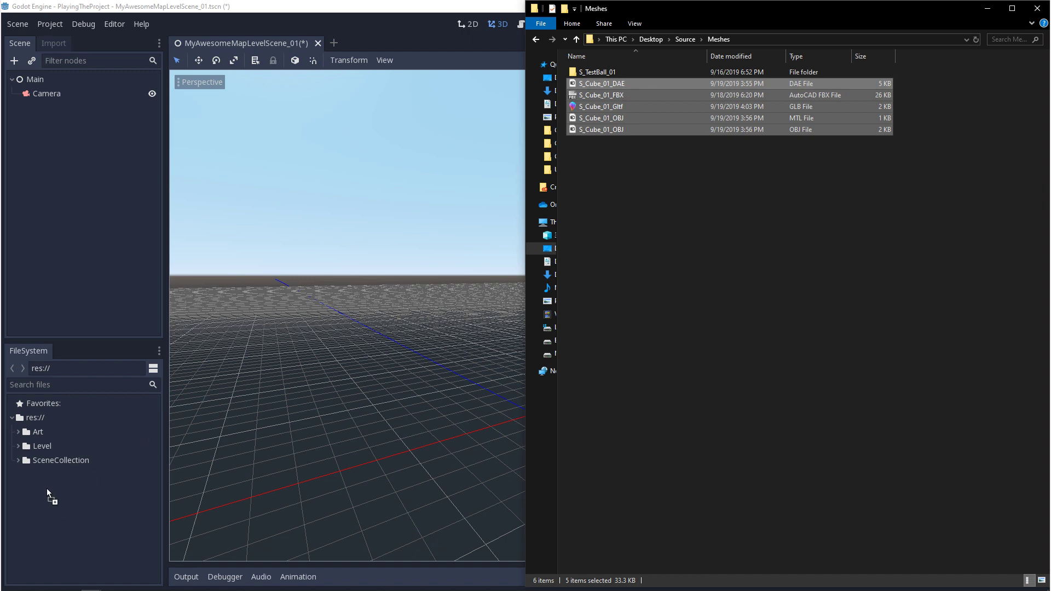
drag(47, 489, 47, 490)
- Delete the imported S_Cube_01 DAE, Gltf and OBJ files and Material.material from the project
click(81, 474)
shift+click(75, 499)
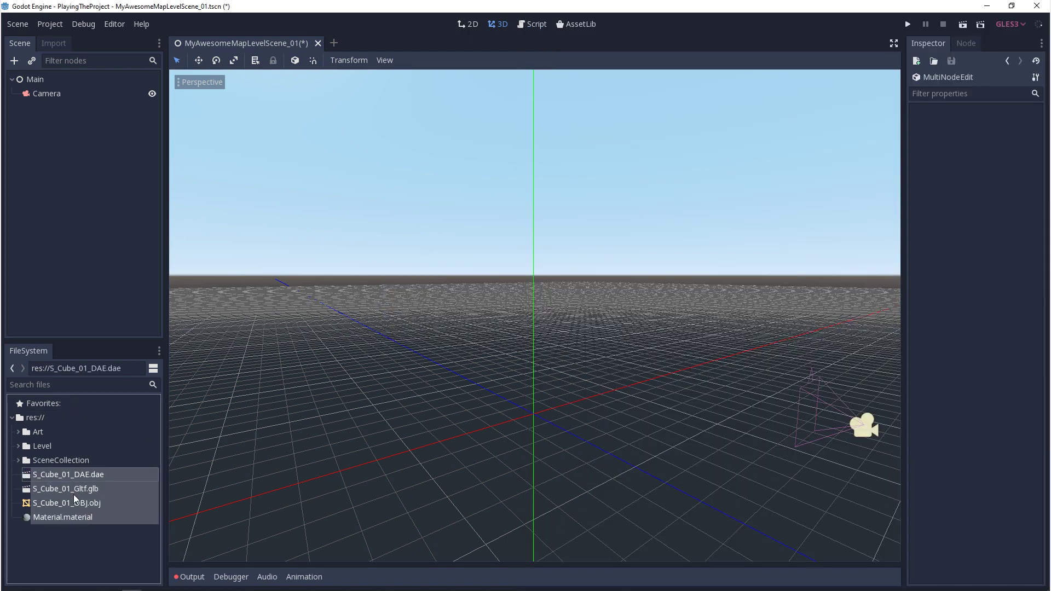
key(Delete)
click(483, 316)
- Open the project's root folder in the file manager and paste the five S_Cube_01 files from the Meshes folder into it
right_click(51, 418)
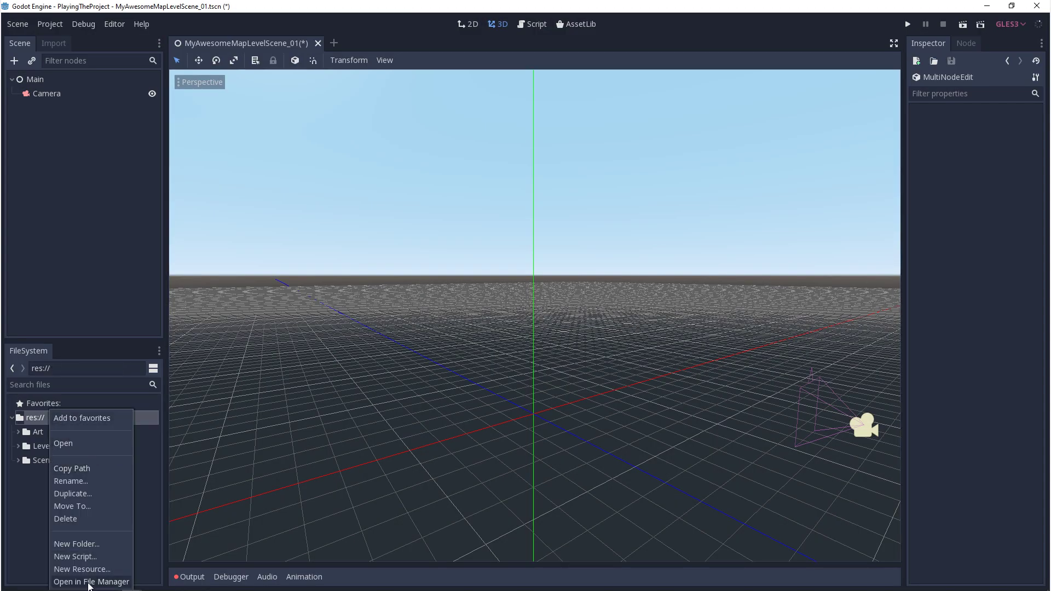
click(88, 583)
drag(675, 94, 281, 77)
key(alt+Tab)
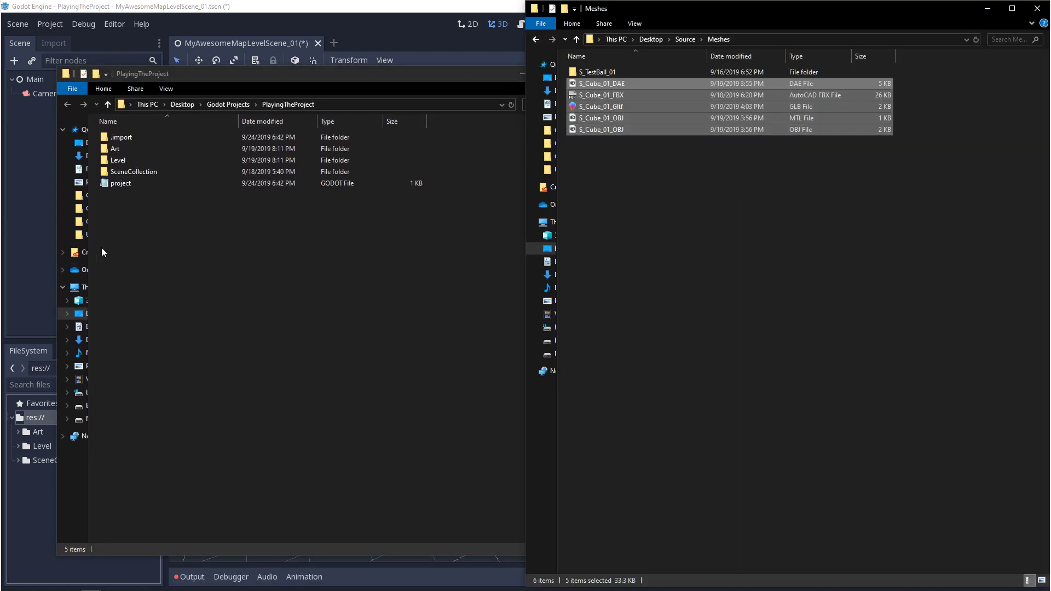
click(133, 215)
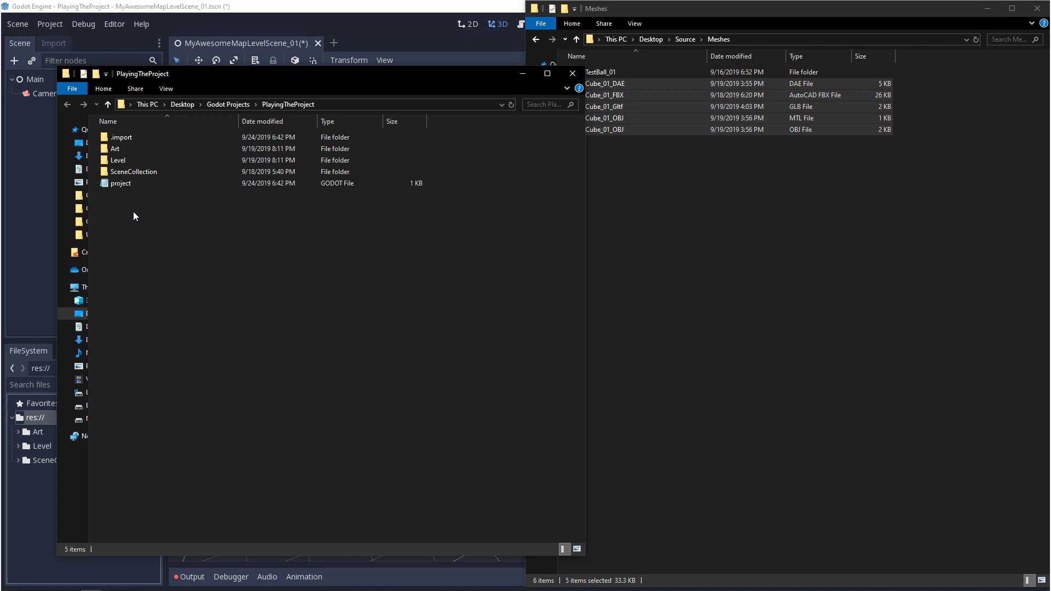
key(ctrl+v)
click(42, 513)
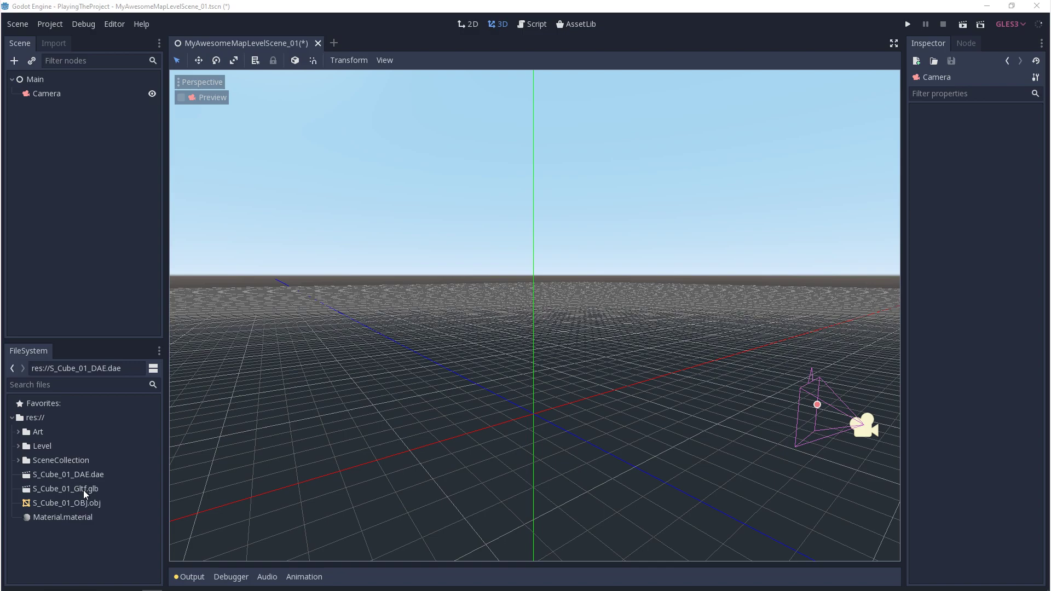
- Open the imported scene S_Cube_01_DAE.dae directly, without creating an inherited scene
double_click(78, 475)
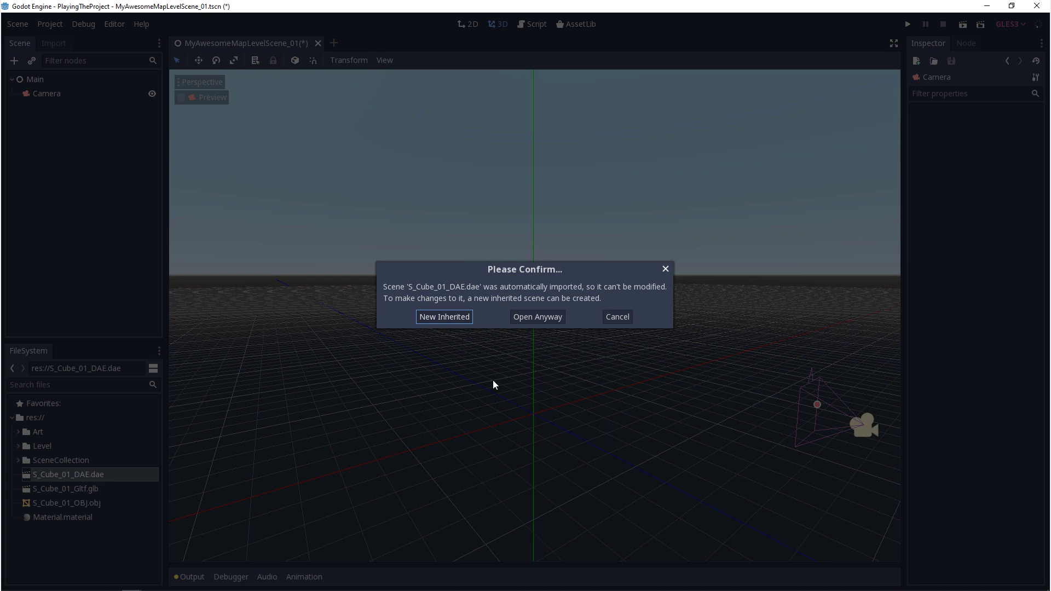
click(533, 319)
key(Down)
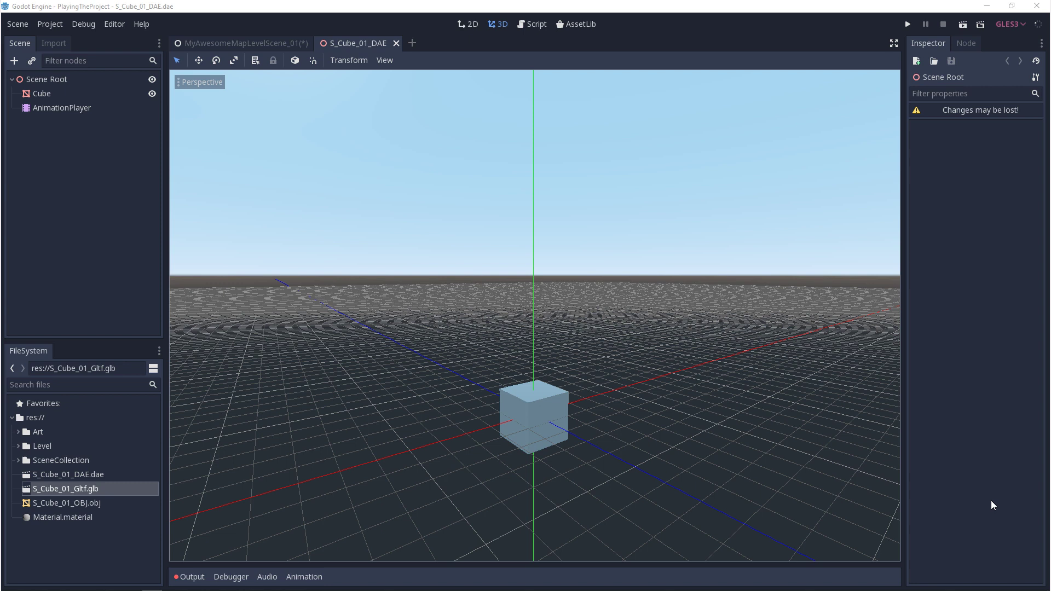
key(Down)
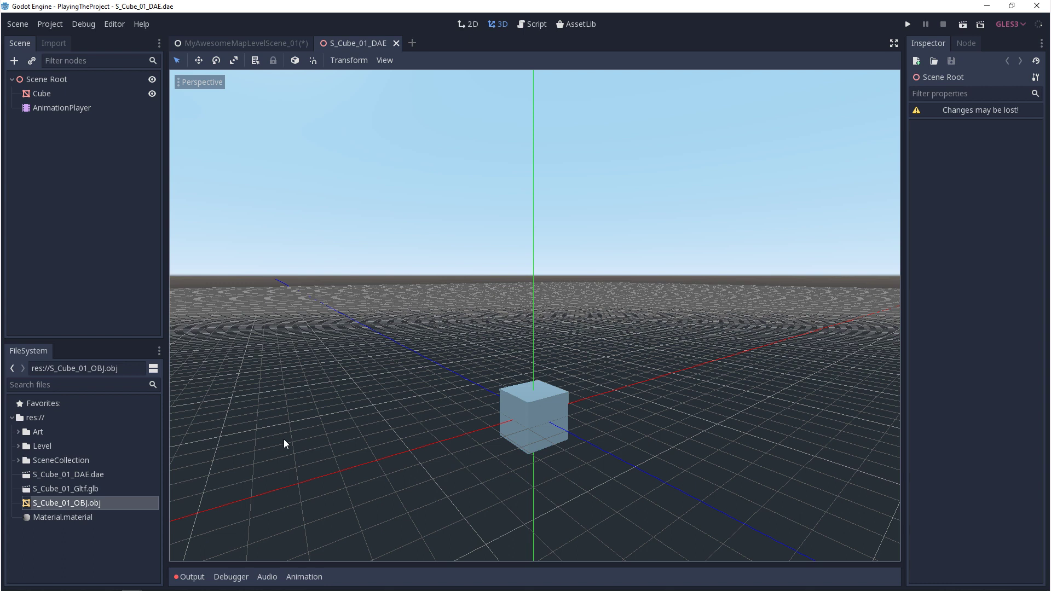
- Examine the source and import files in the project's root folder in the file manager, and return to the editor
right_click(51, 418)
click(91, 581)
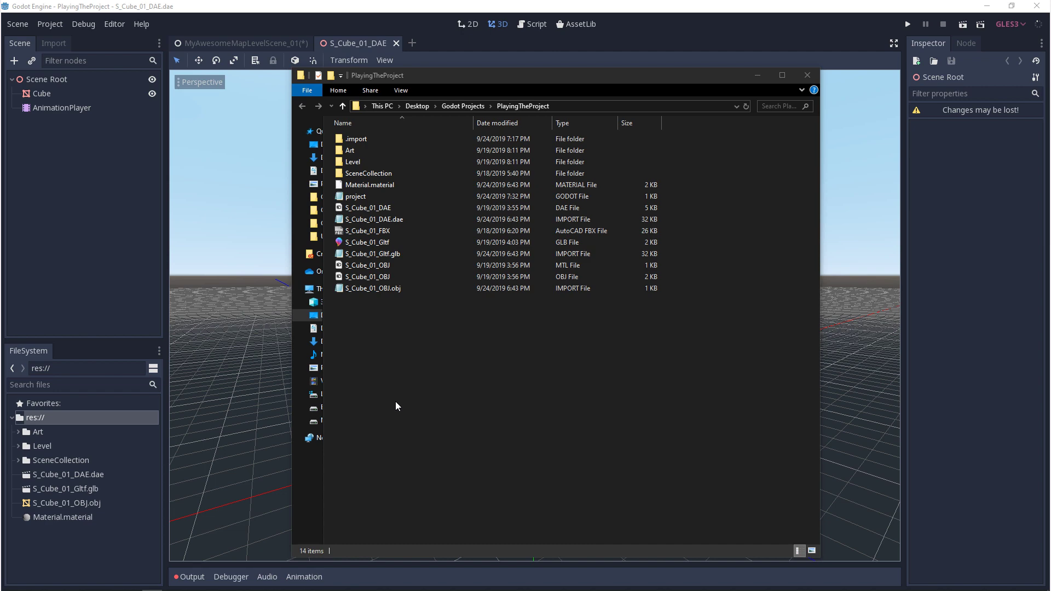
click(102, 178)
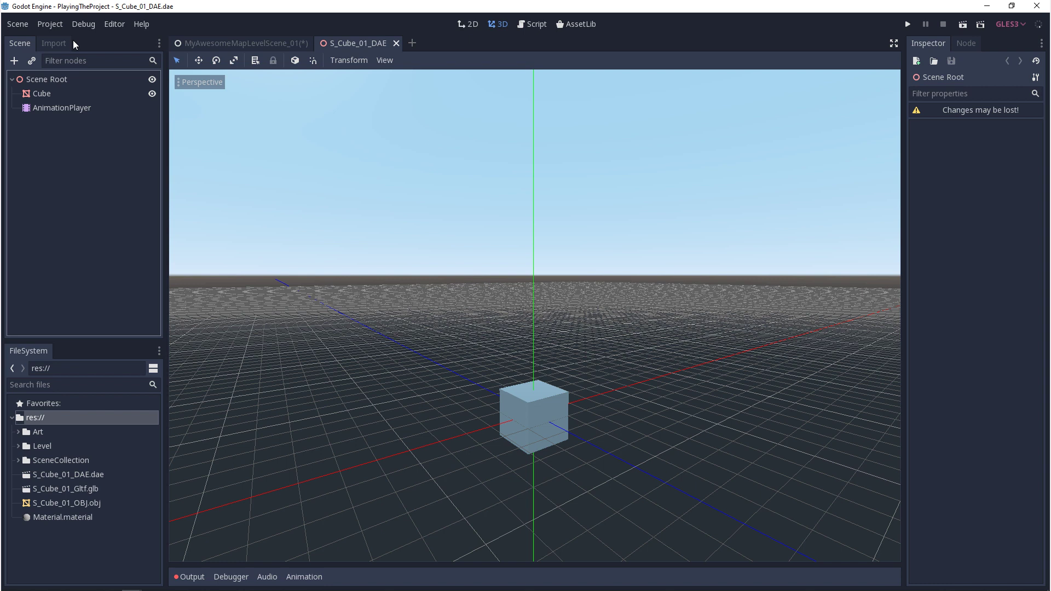
- Review the import settings of S_Cube_01_DAE.dae and S_Cube_01_Gltf.glb
click(50, 42)
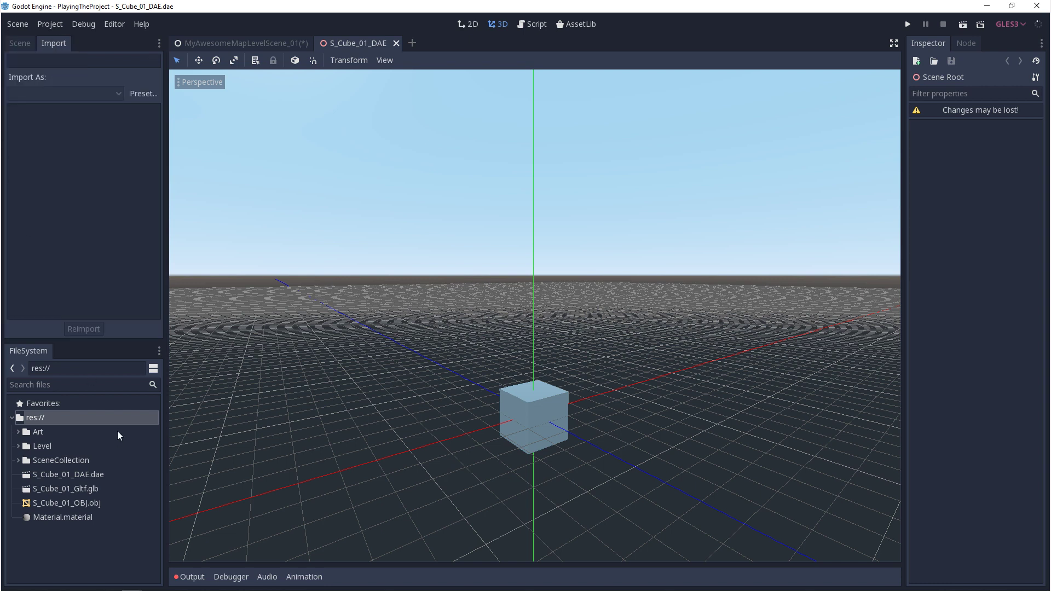
click(75, 475)
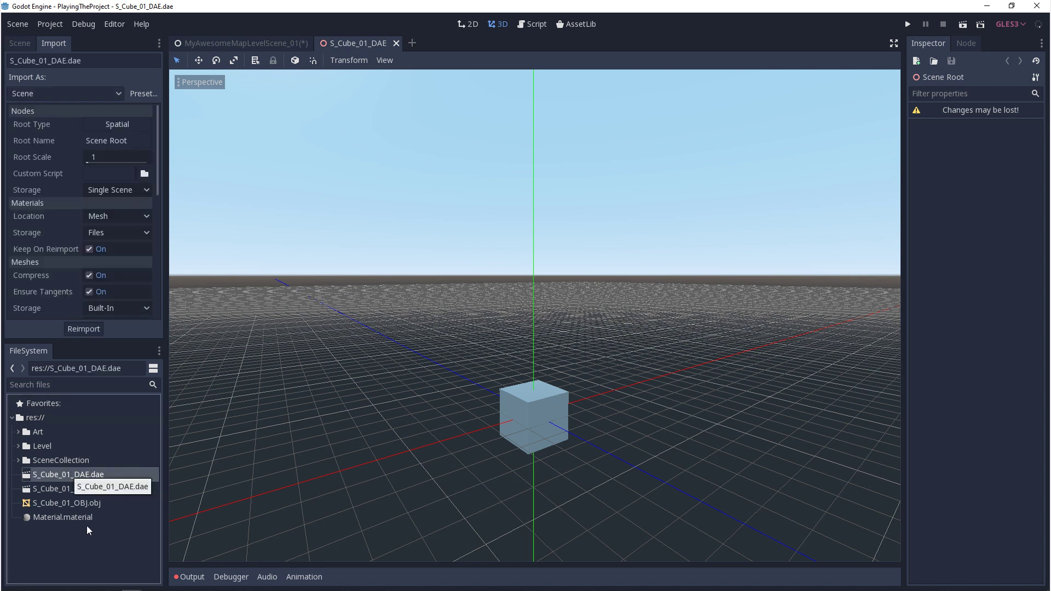
click(103, 490)
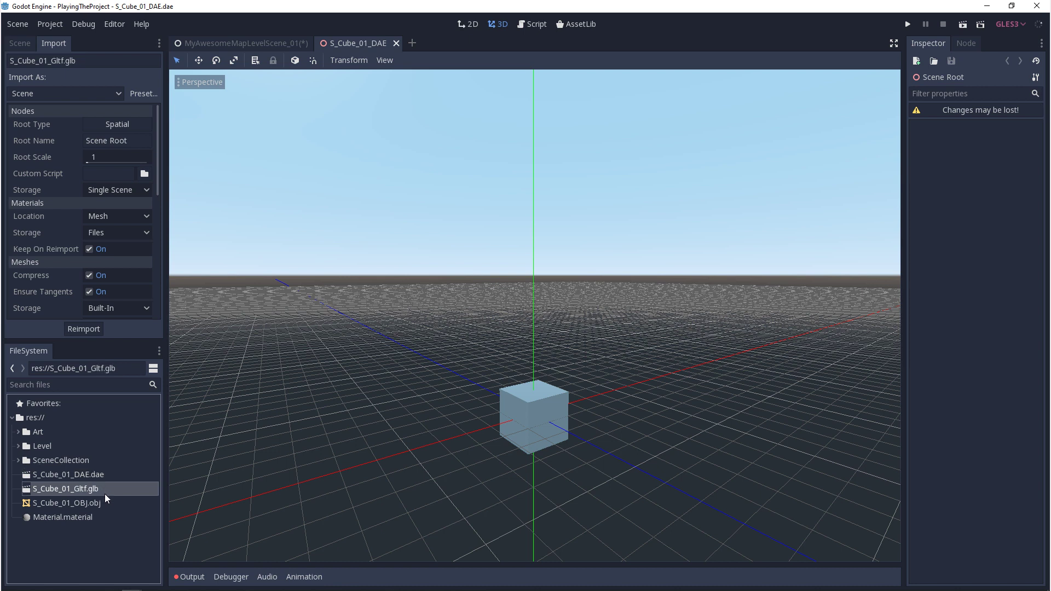
- Change the import type of S_Cube_01_OBJ.obj to Scene and reimport it, saving the scenes and restarting the editor
click(94, 503)
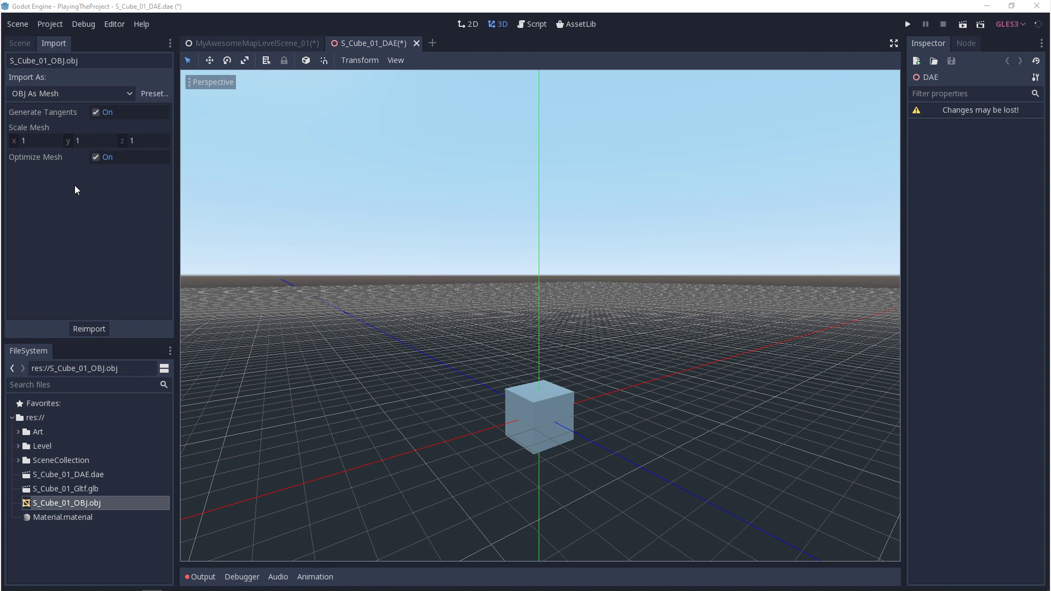
click(76, 95)
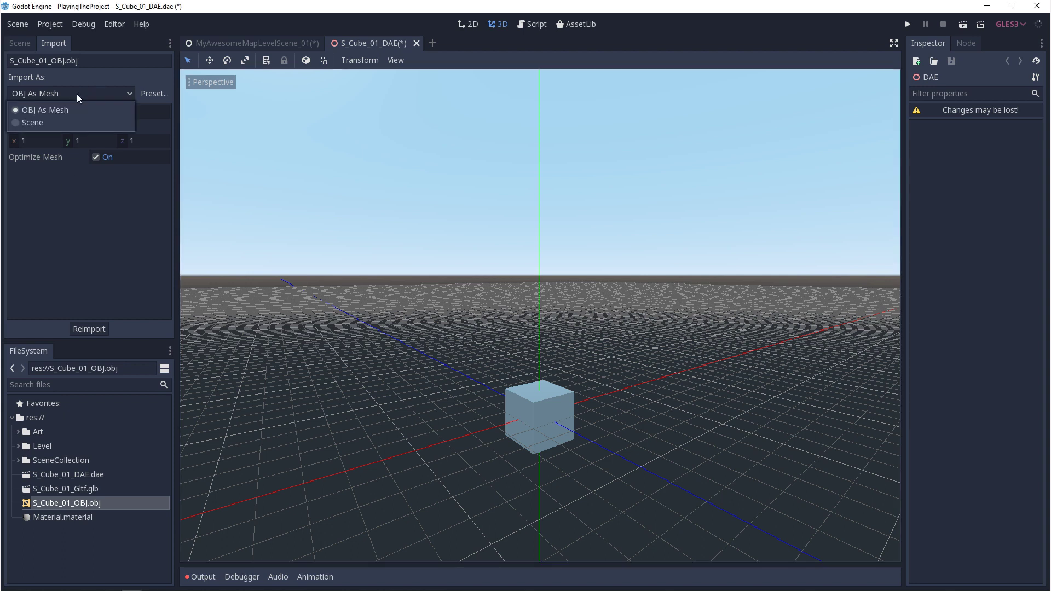
click(47, 124)
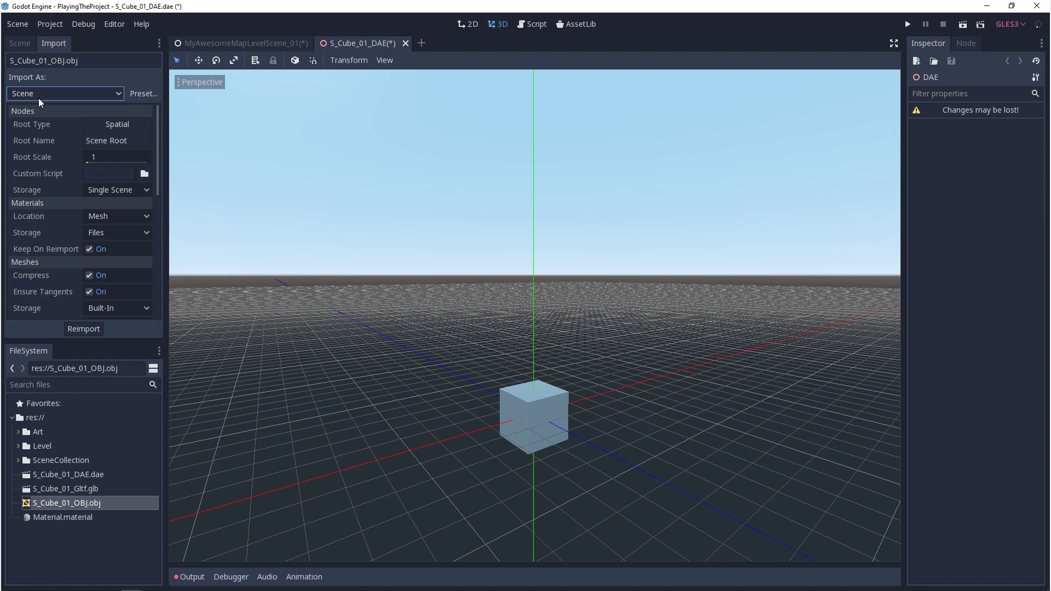
click(92, 331)
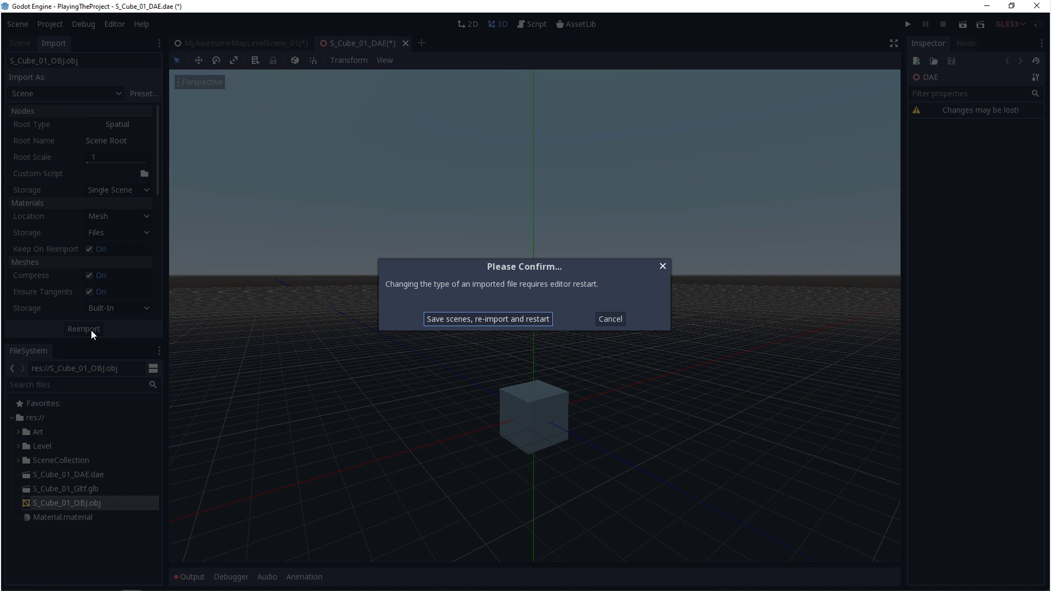
click(464, 319)
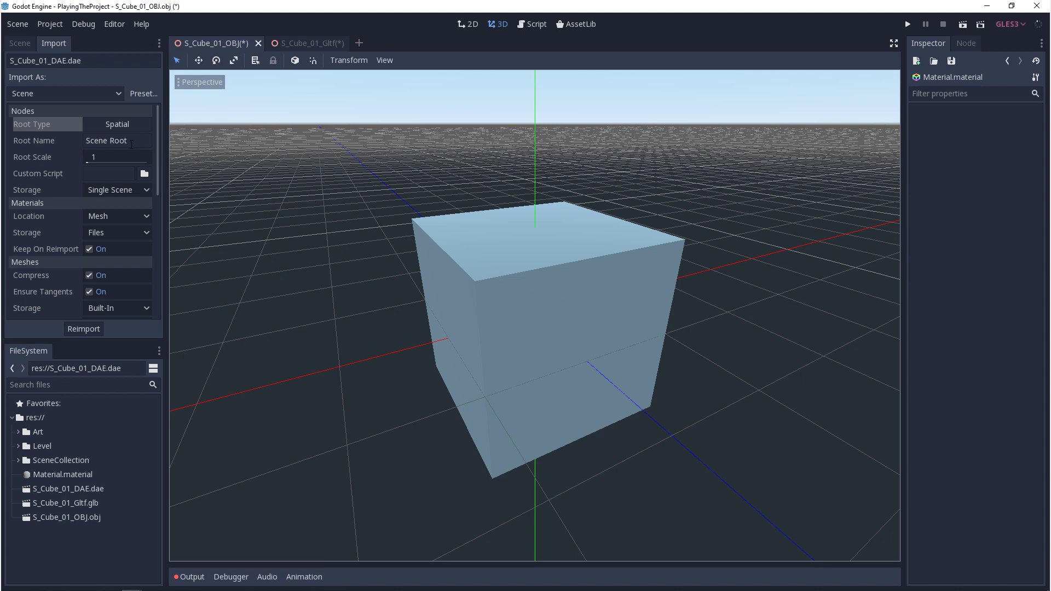
- Set the root name in the import settings of S_Cube_01_DAE.dae to DAE
drag(147, 144, 76, 141)
text(DAE)
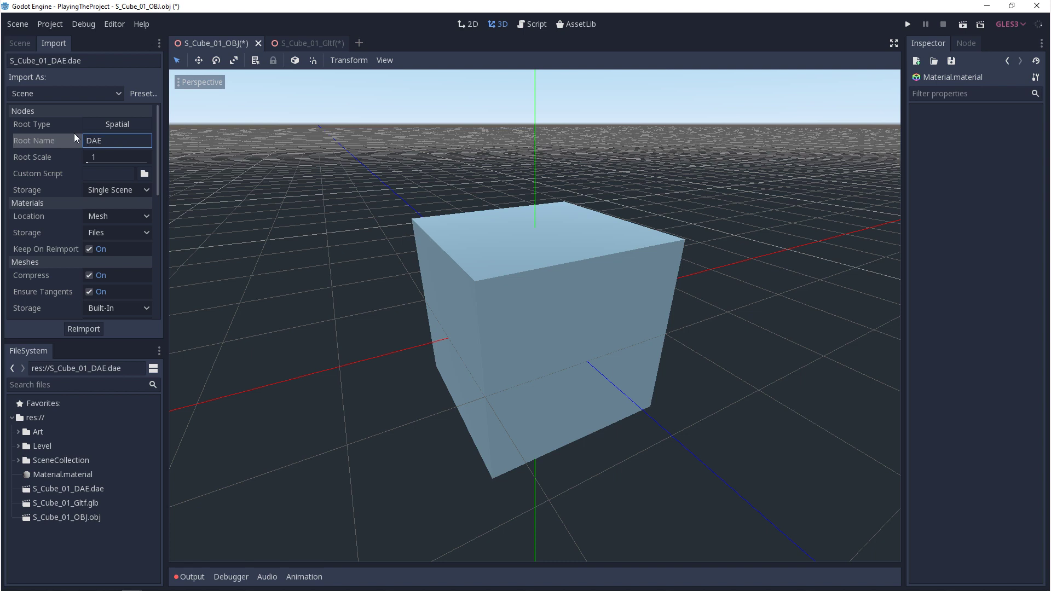
key(Return)
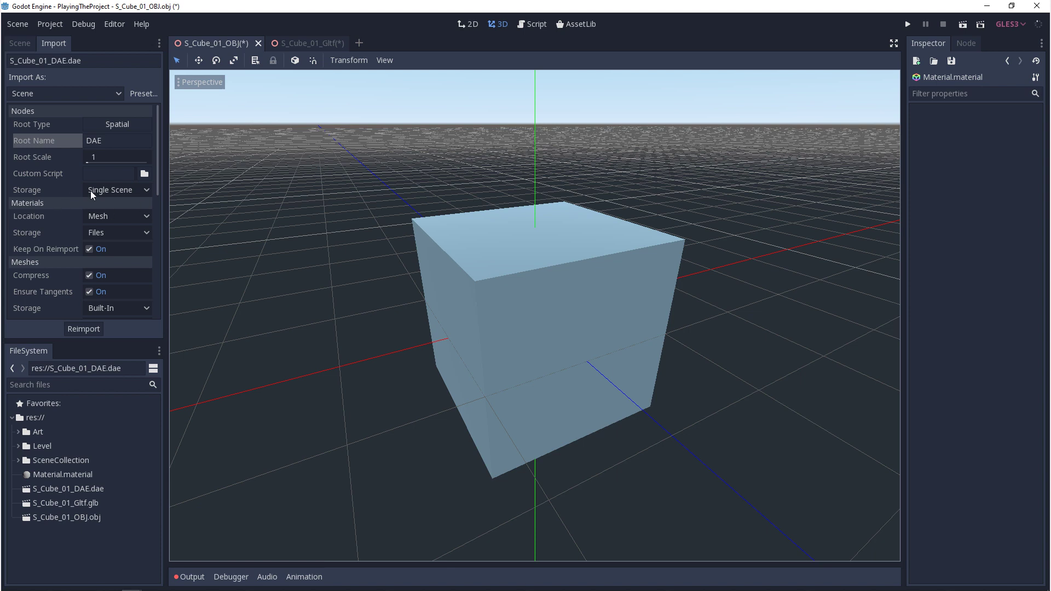
- Examine the node and material storage options and the mesh, animation and optimizer import settings of S_Cube_01_DAE.dae
click(114, 192)
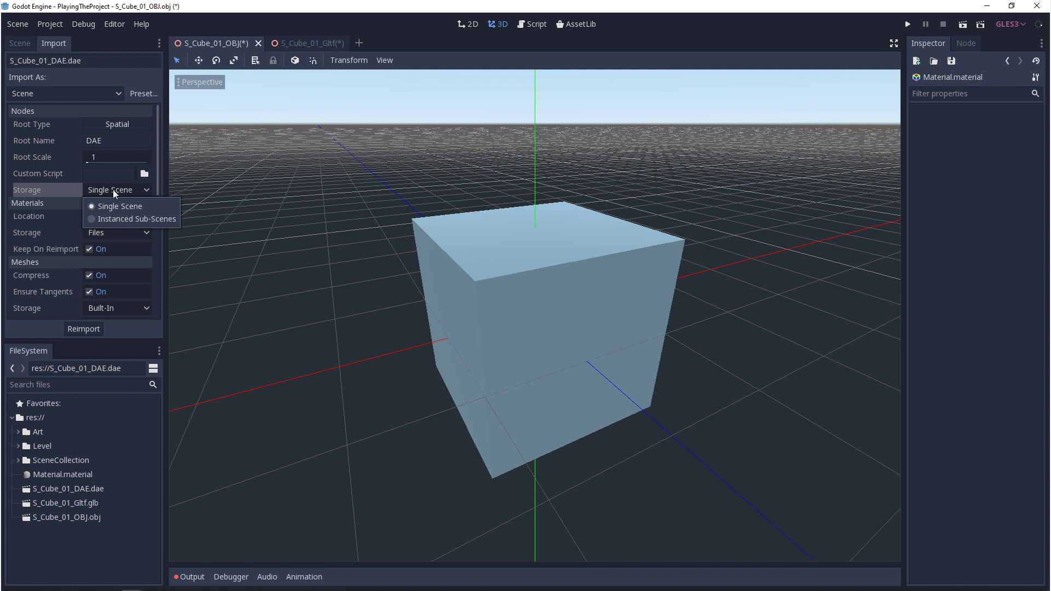
click(285, 272)
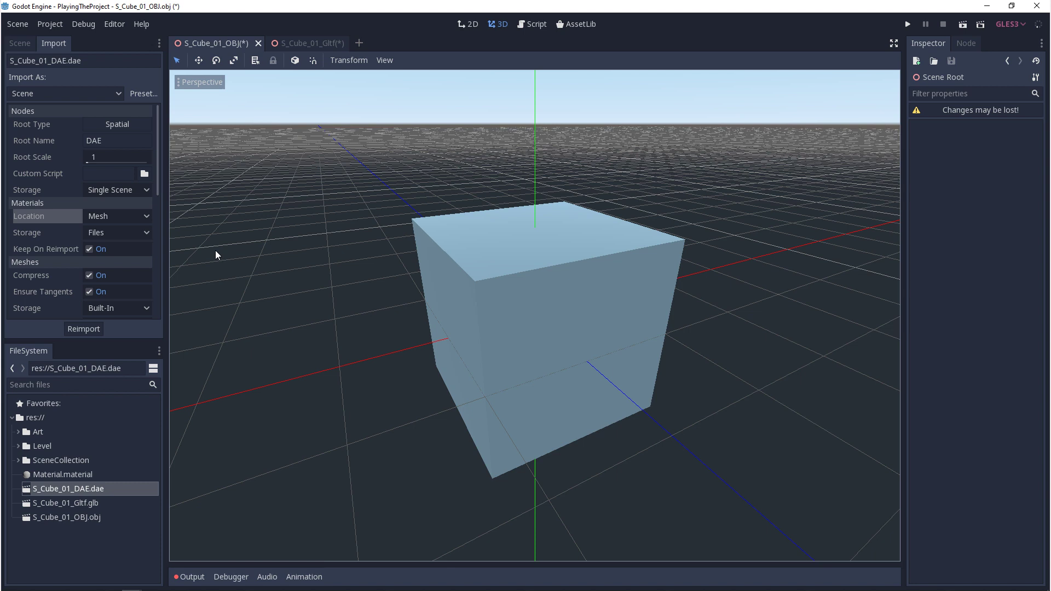
click(111, 233)
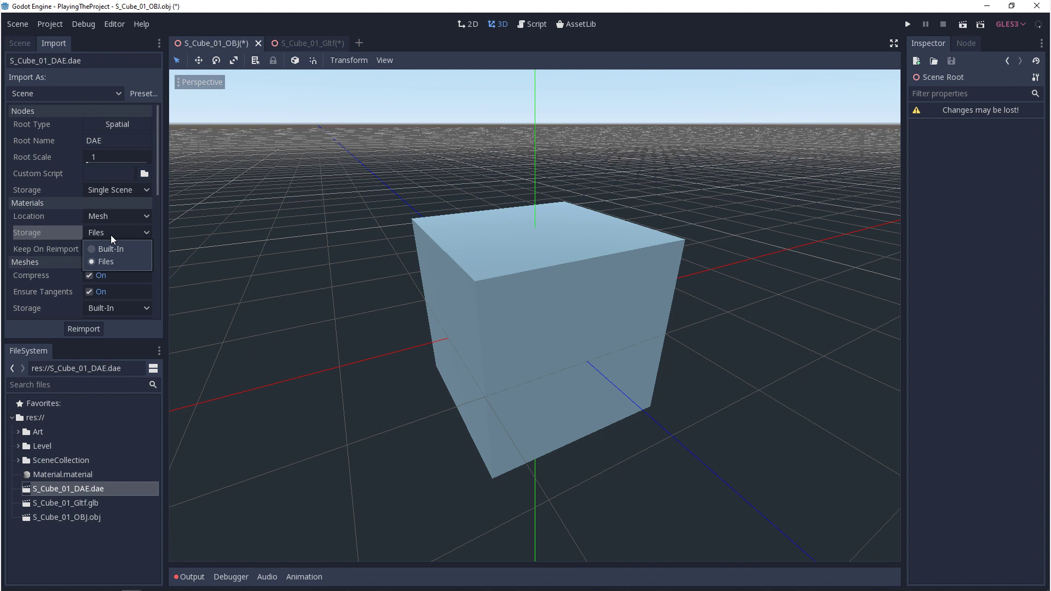
click(41, 248)
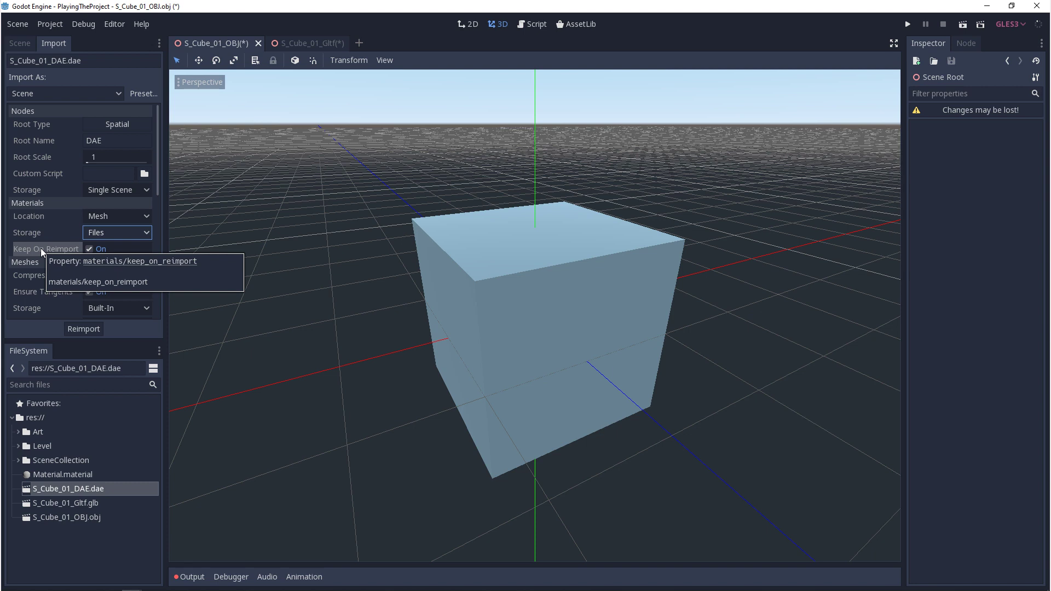
scroll(40, 248, down, 4)
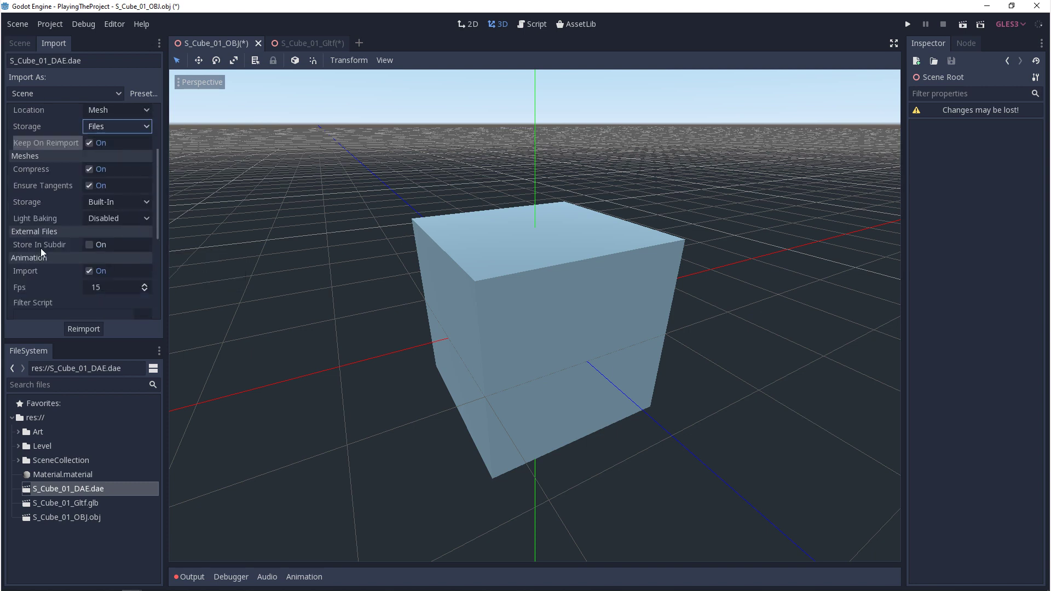
scroll(41, 248, down, 6)
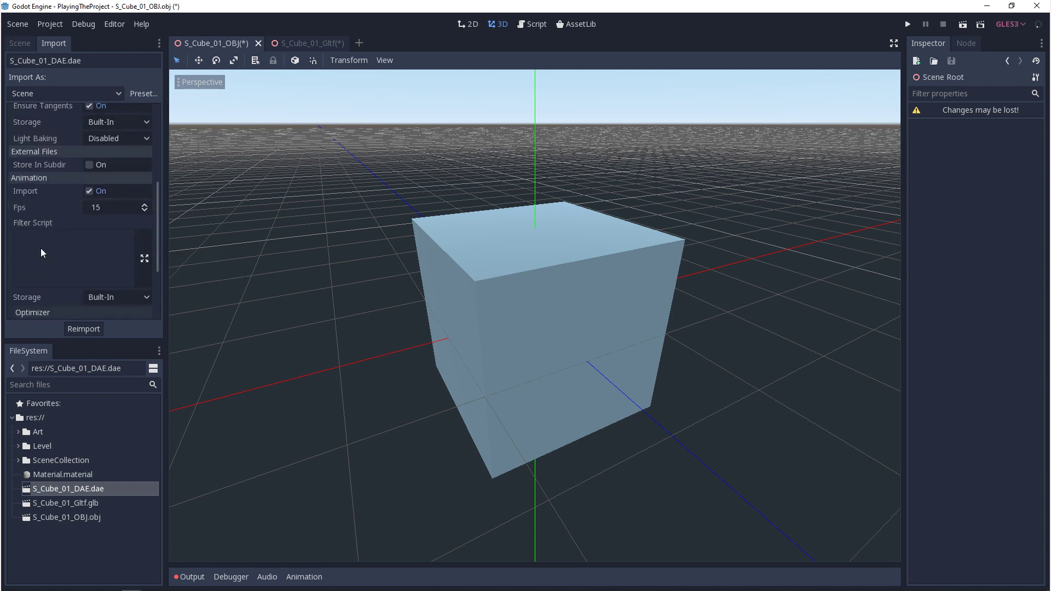
scroll(41, 248, down, 1)
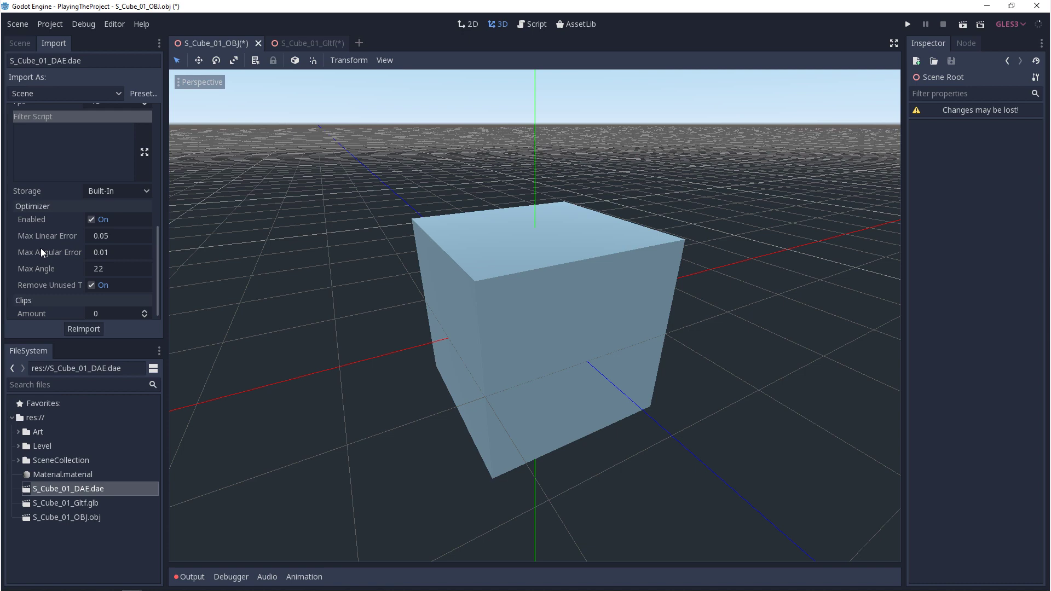